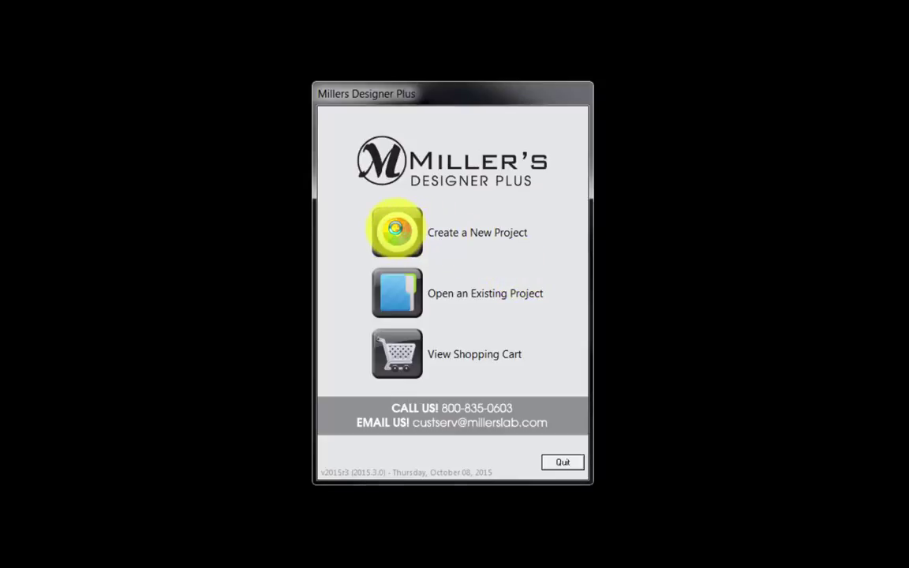
# Step: Start a new project in the Flat Cards & Slim-Lines category
pyautogui.click(396, 229)
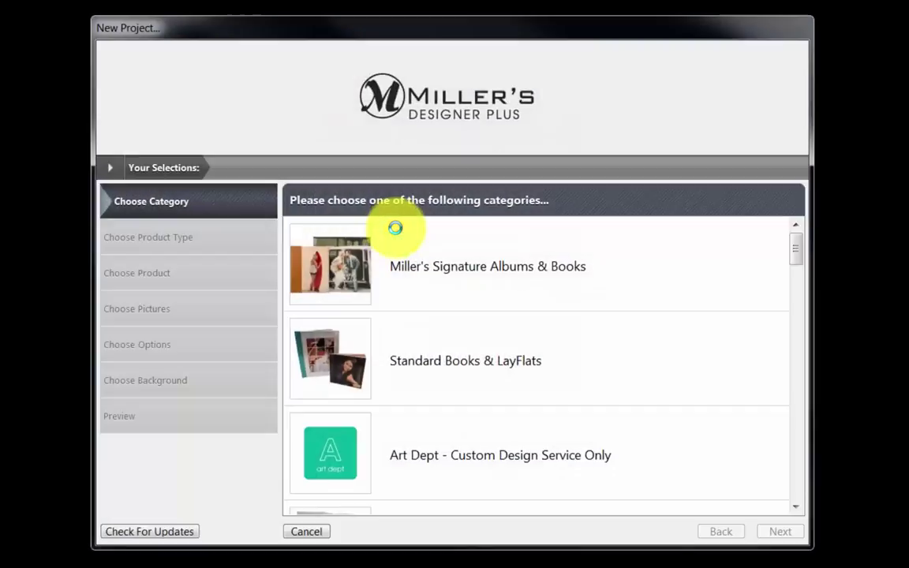
pyautogui.click(797, 488)
pyautogui.click(797, 487)
pyautogui.click(797, 487)
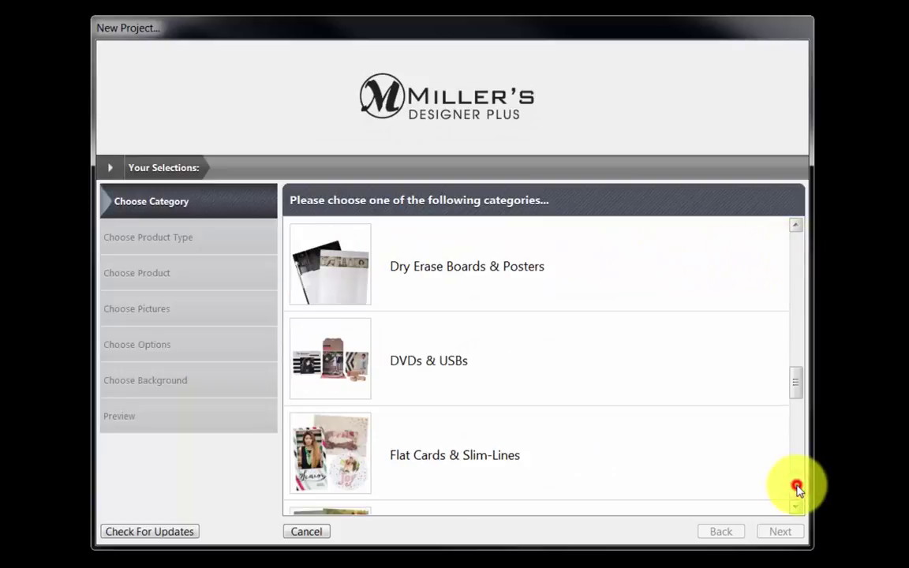
pyautogui.click(351, 465)
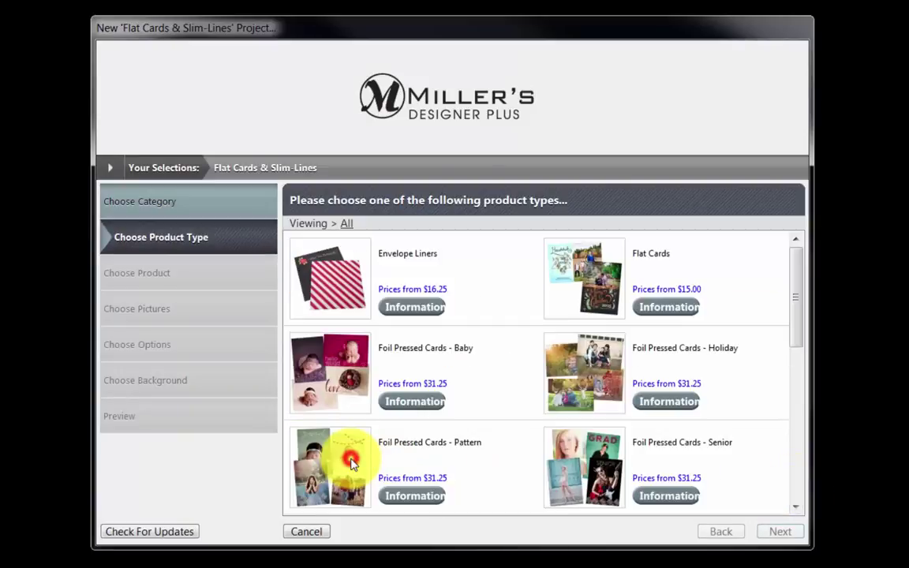
# Step: Choose Foil Pressed Cards - Senior and the Senior Diamonds - 5x7 card
pyautogui.moveTo(799, 282); pyautogui.dragTo(798, 339)
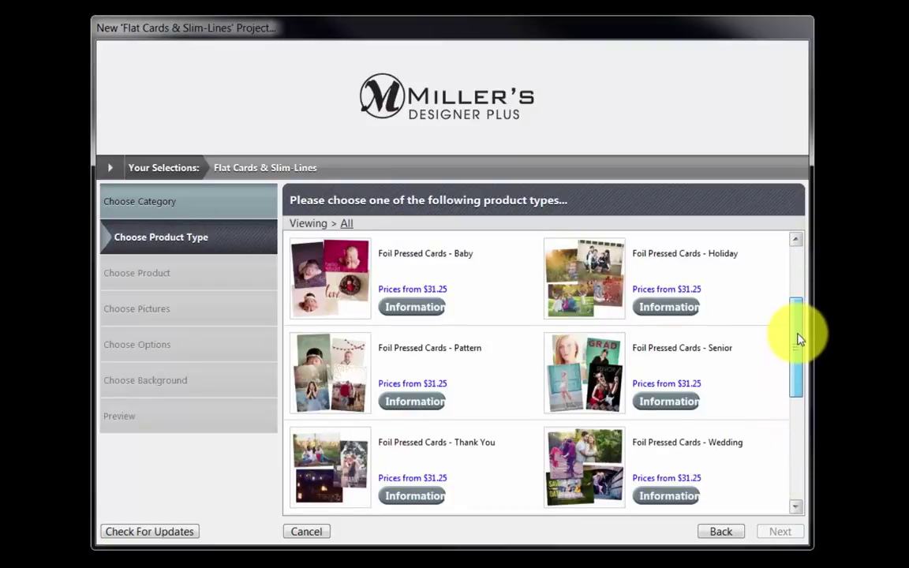
pyautogui.click(588, 366)
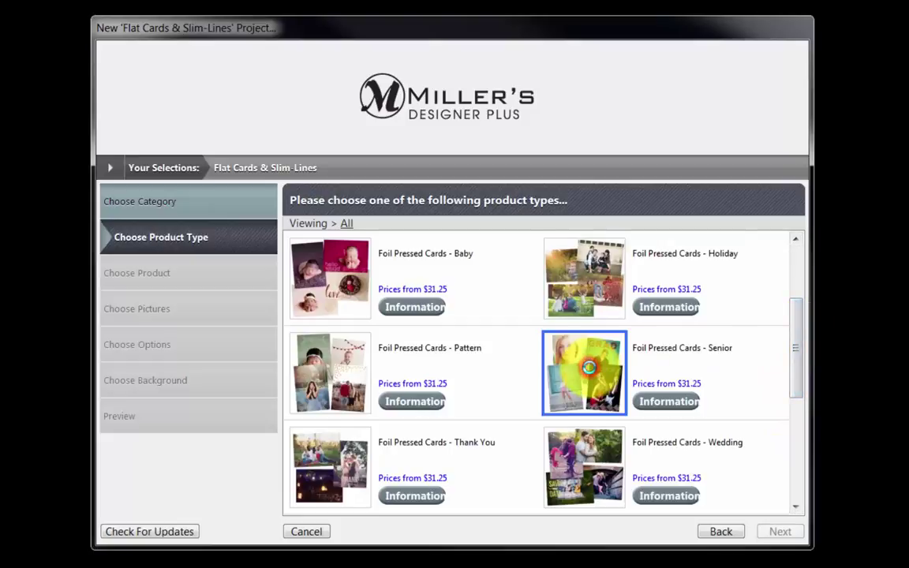
pyautogui.click(588, 367)
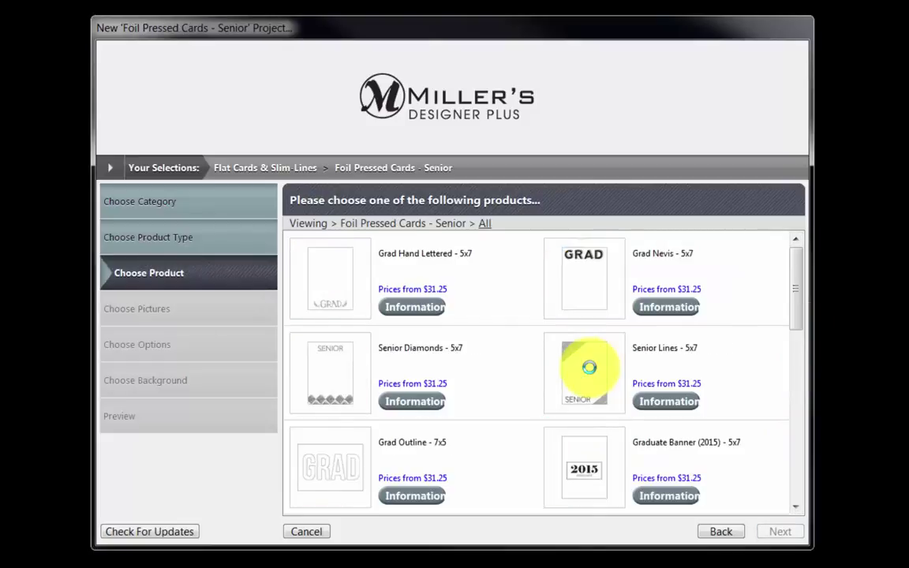
pyautogui.doubleClick(336, 375)
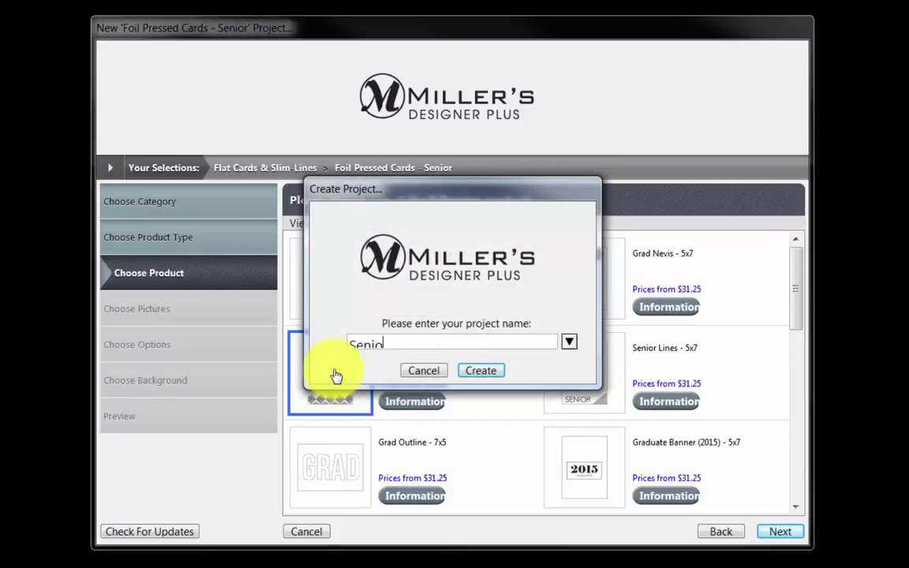
# Step: Create the Senior Demo card, try the silver and red page styles, then apply YourDesignGold
pyautogui.click(478, 371)
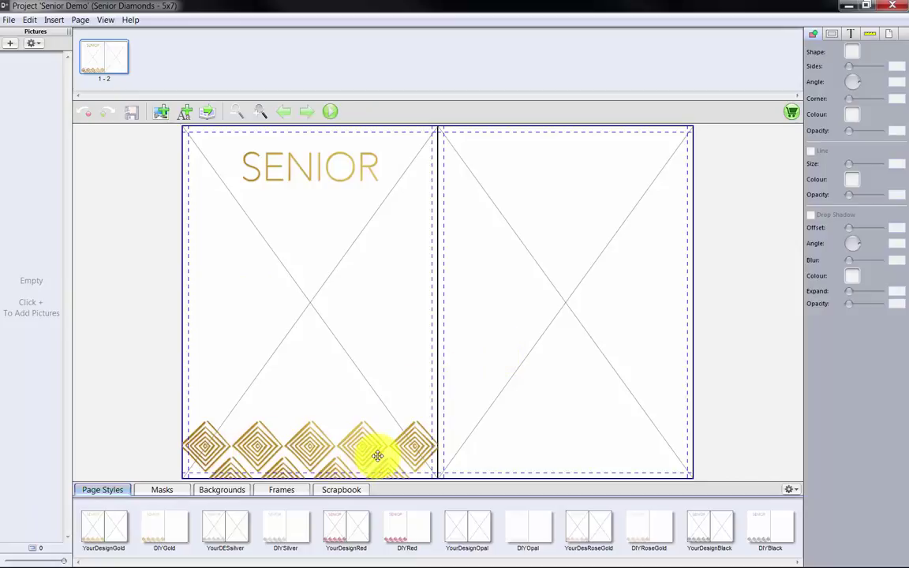
pyautogui.moveTo(227, 525); pyautogui.dragTo(442, 360)
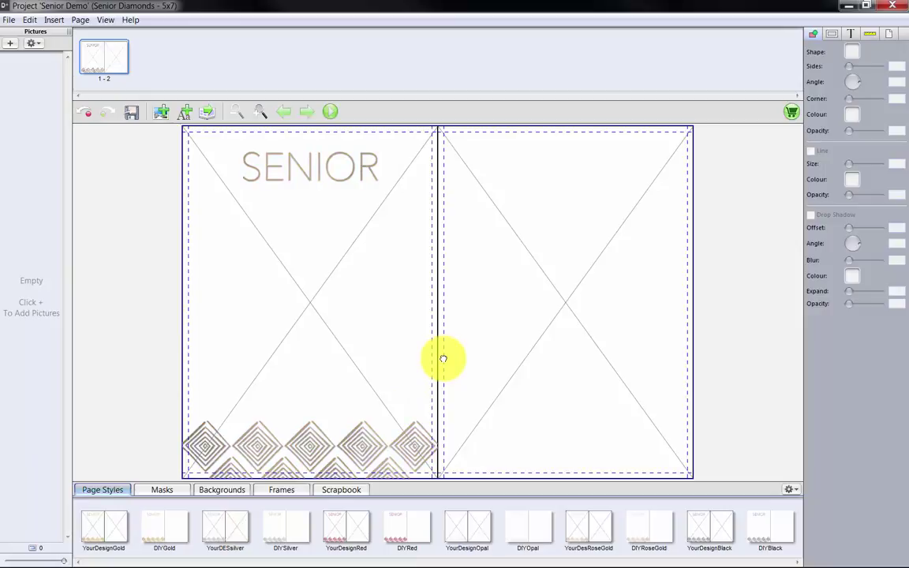
pyautogui.moveTo(343, 523); pyautogui.dragTo(444, 341)
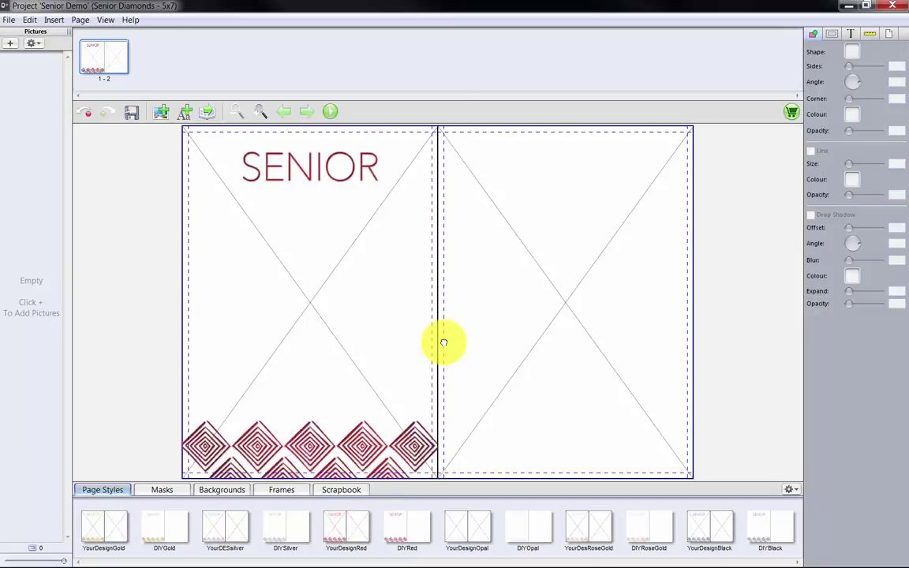
pyautogui.moveTo(105, 519); pyautogui.dragTo(412, 367)
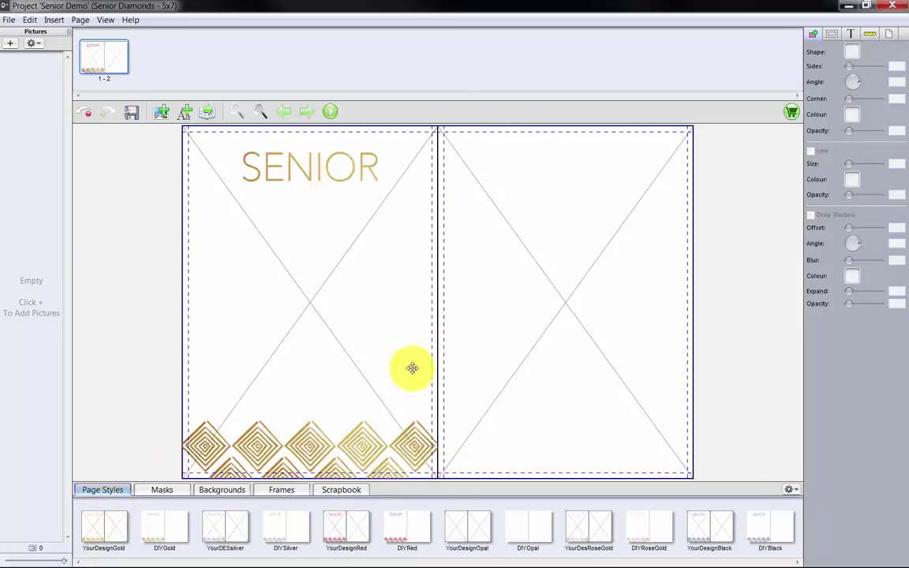
# Step: Import the senior photos folder, placing Thomas_002 on the right page and Thomas_003 on the left
pyautogui.click(10, 45)
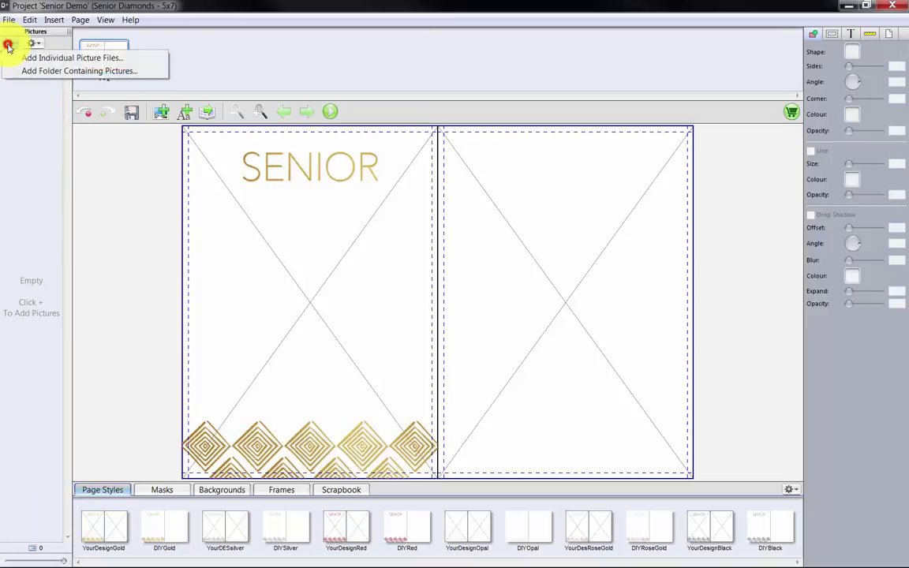
pyautogui.click(61, 73)
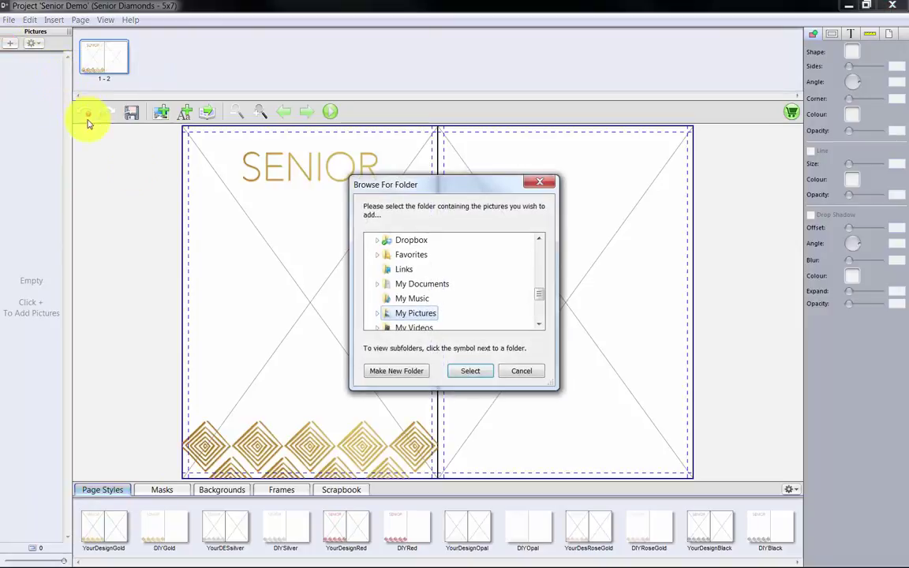
pyautogui.doubleClick(423, 314)
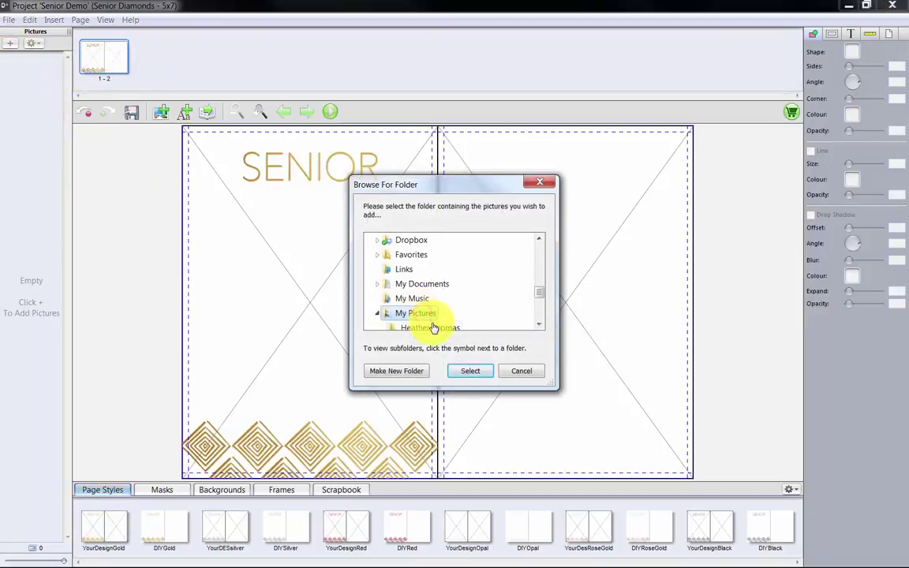
pyautogui.click(430, 326)
pyautogui.click(470, 373)
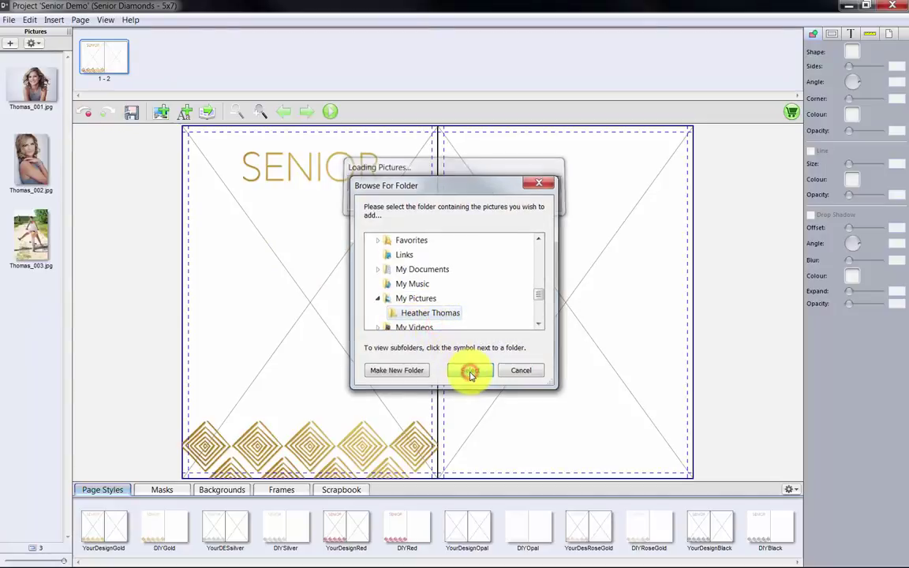
pyautogui.moveTo(33, 162); pyautogui.dragTo(552, 319)
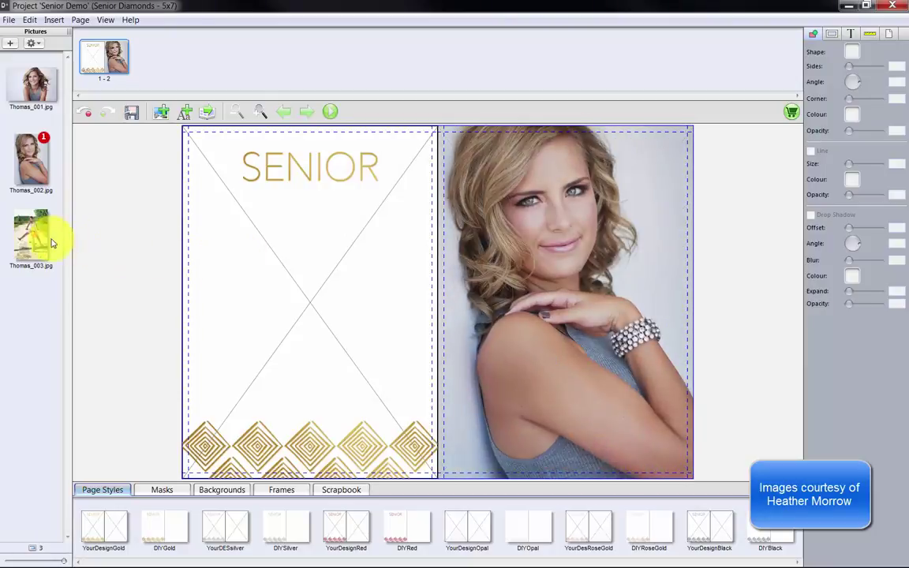
pyautogui.moveTo(29, 239); pyautogui.dragTo(310, 303)
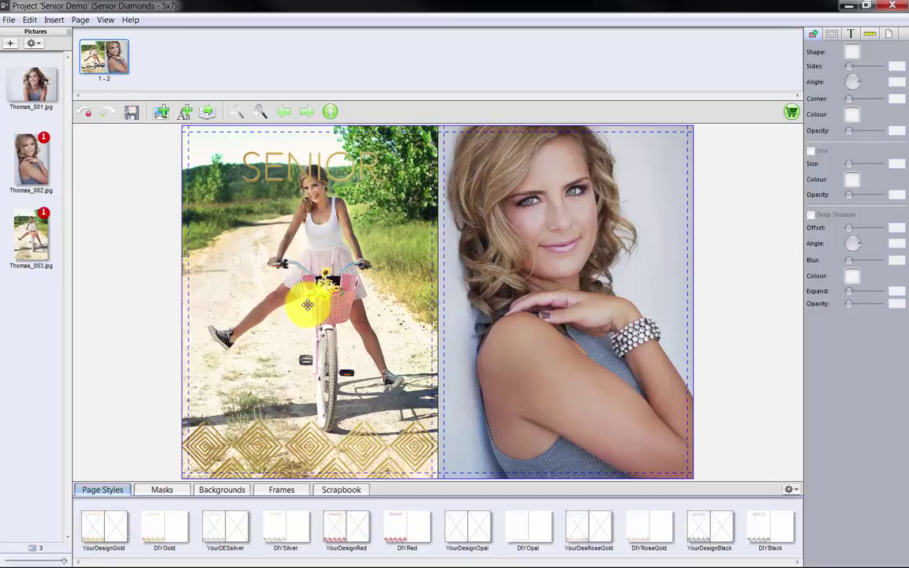
# Step: Crop the bicycle photo so the image sits slightly higher in its frame
pyautogui.doubleClick(307, 303)
pyautogui.moveTo(365, 295); pyautogui.dragTo(373, 267)
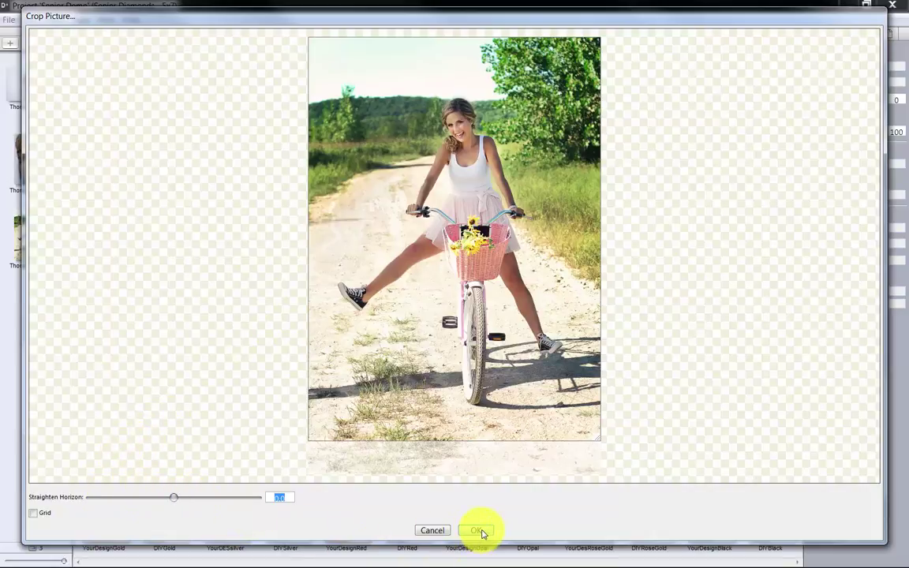
pyautogui.click(481, 531)
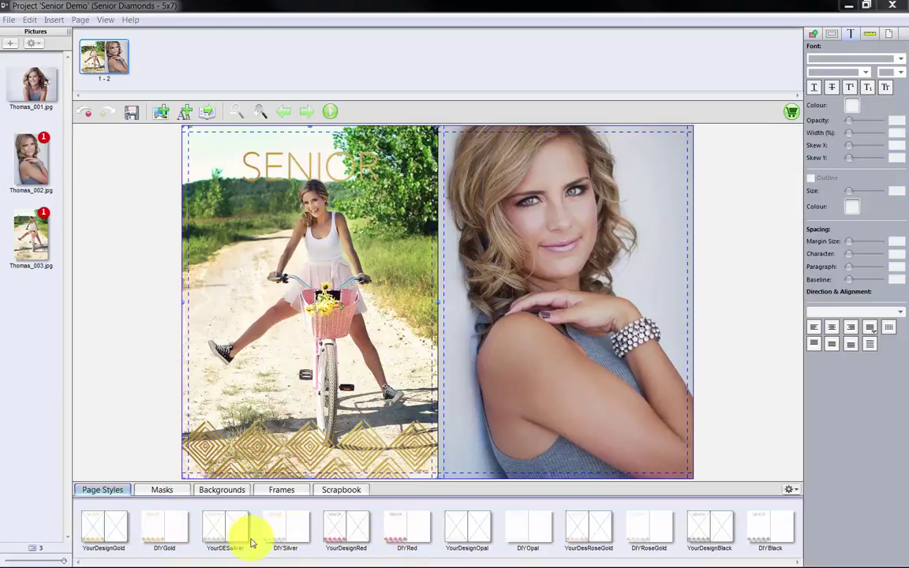
# Step: Apply DIYGold, then add Thomas_001 to the right page, rotated 90° and fitted to page
pyautogui.moveTo(175, 534); pyautogui.dragTo(436, 341)
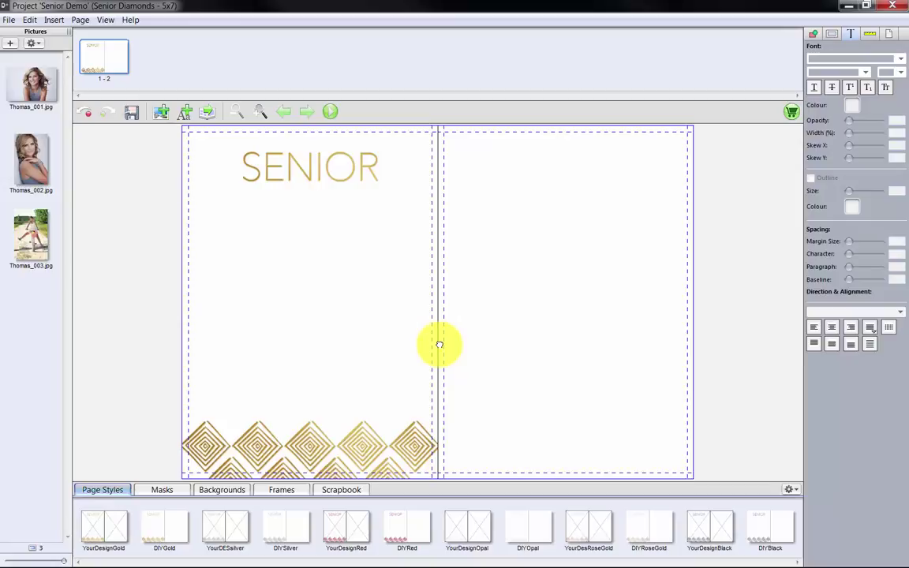
pyautogui.moveTo(53, 91); pyautogui.dragTo(550, 273)
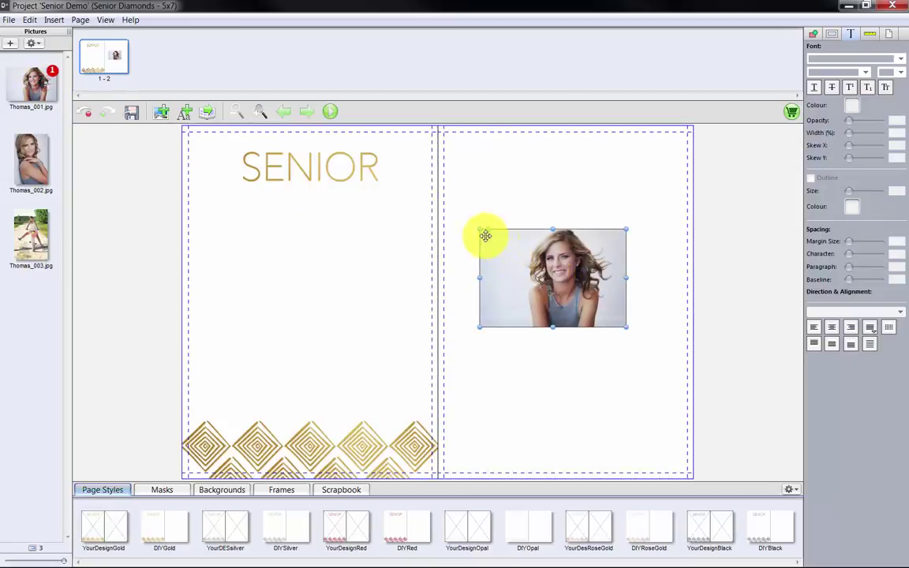
pyautogui.moveTo(488, 234); pyautogui.dragTo(529, 320)
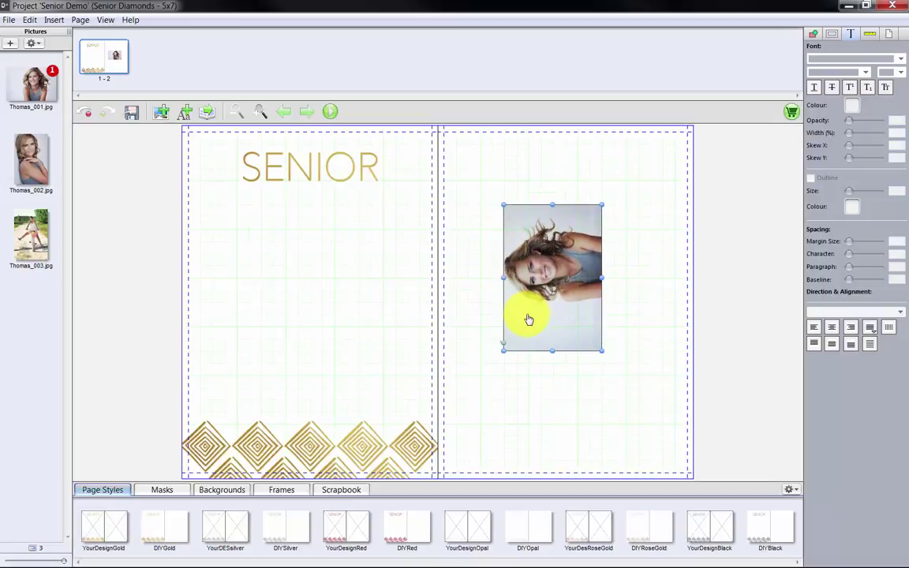
pyautogui.rightClick(532, 272)
pyautogui.moveTo(564, 320)
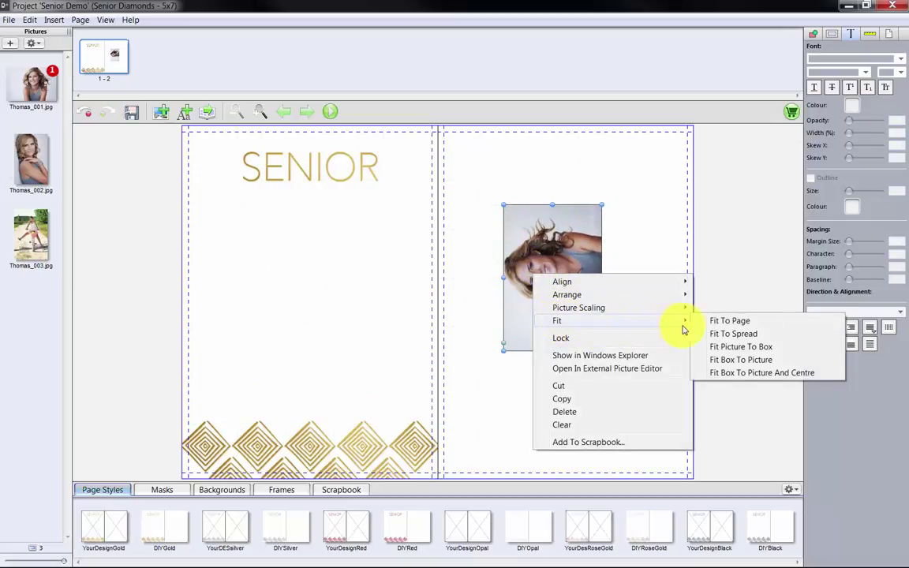
pyautogui.click(721, 320)
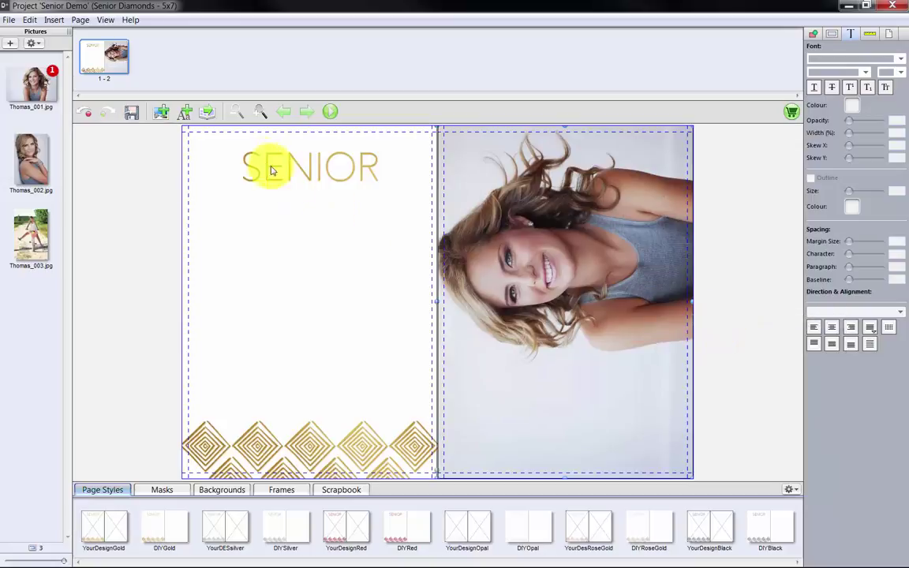
# Step: Add a 'Senior 2016' text box over the lower portrait
pyautogui.click(185, 113)
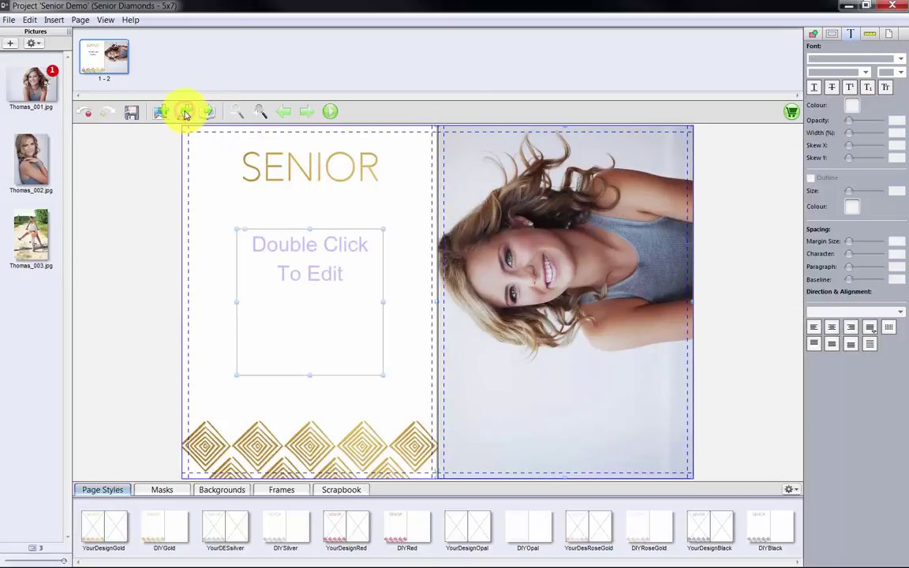
pyautogui.moveTo(285, 246); pyautogui.dragTo(528, 386)
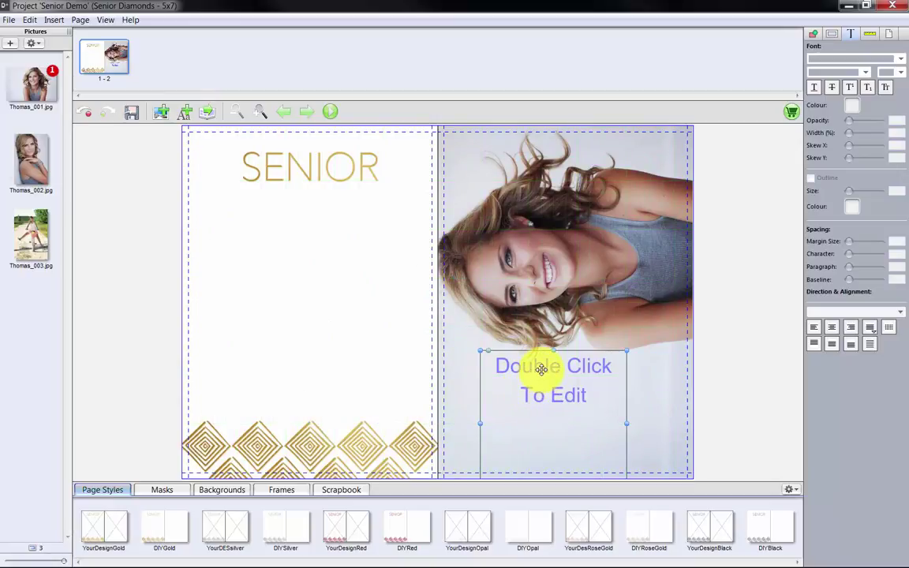
pyautogui.doubleClick(541, 372)
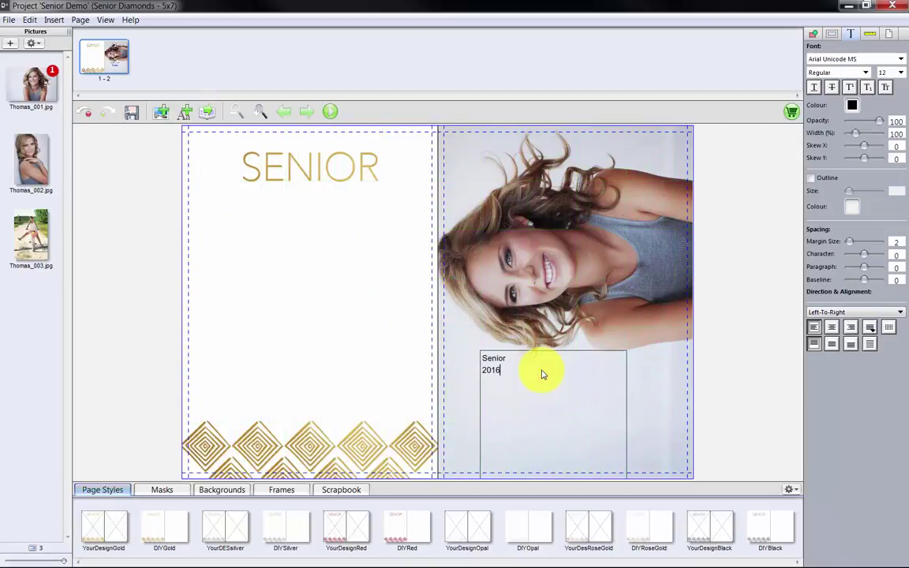
pyautogui.hotkey('ctrl', 'a')
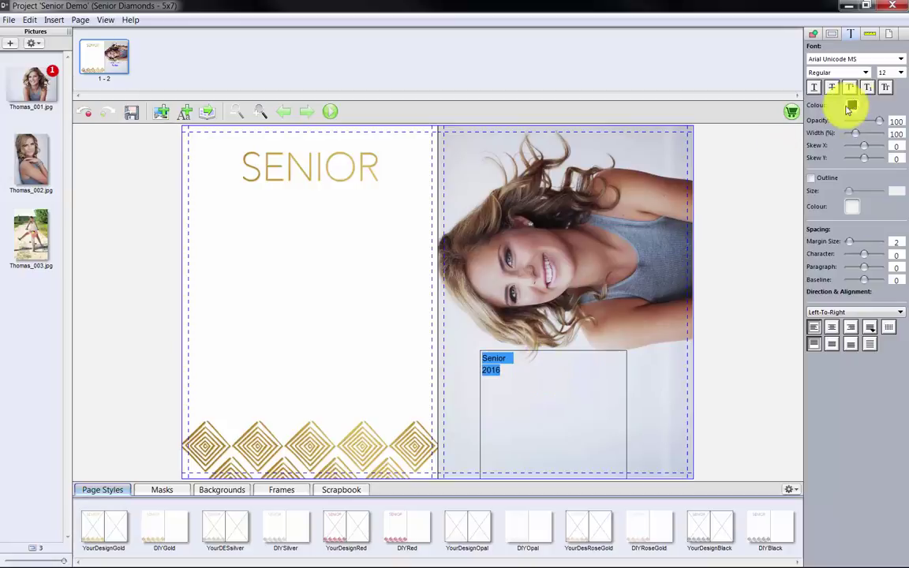
# Step: Set the caption to Brush Script MT, size 72, red, and rotate it to run vertically
pyautogui.click(896, 59)
pyautogui.scroll(-3, 852, 254)
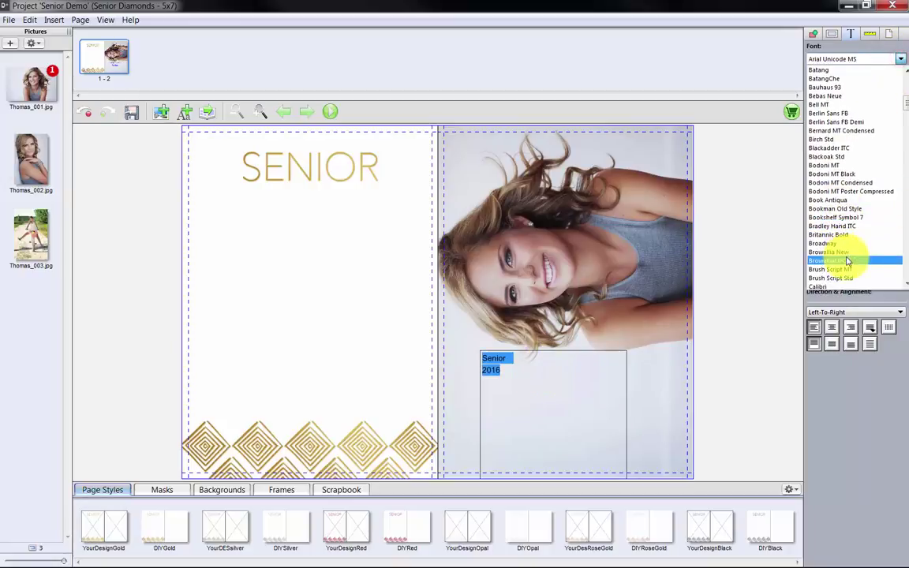
pyautogui.click(845, 267)
pyautogui.click(900, 72)
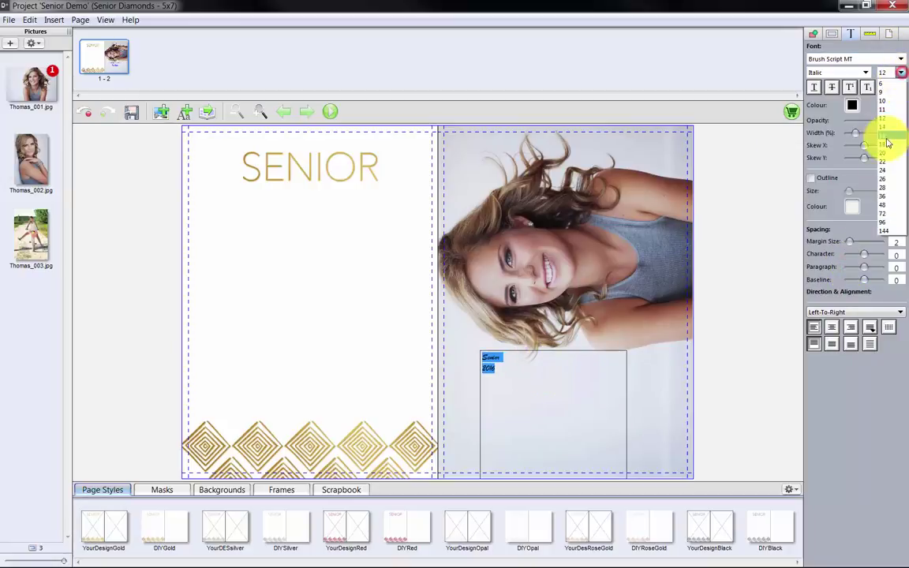
pyautogui.click(887, 212)
pyautogui.click(852, 105)
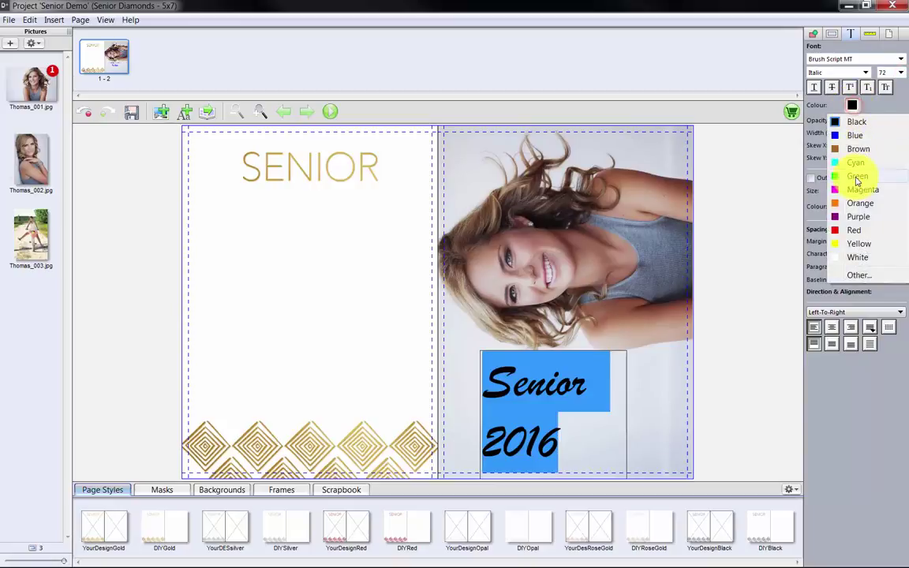
pyautogui.click(855, 230)
pyautogui.click(486, 355)
pyautogui.moveTo(487, 355); pyautogui.dragTo(530, 373)
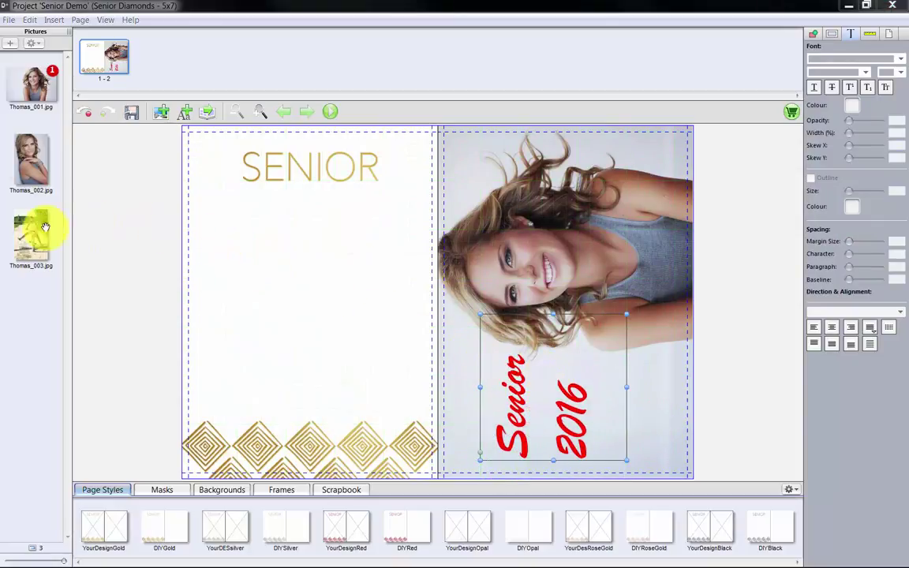
# Step: Place Thomas_003 and Thomas_002 on the left page and enlarge the close-up portrait
pyautogui.moveTo(31, 233); pyautogui.dragTo(223, 237)
pyautogui.moveTo(36, 161); pyautogui.dragTo(356, 361)
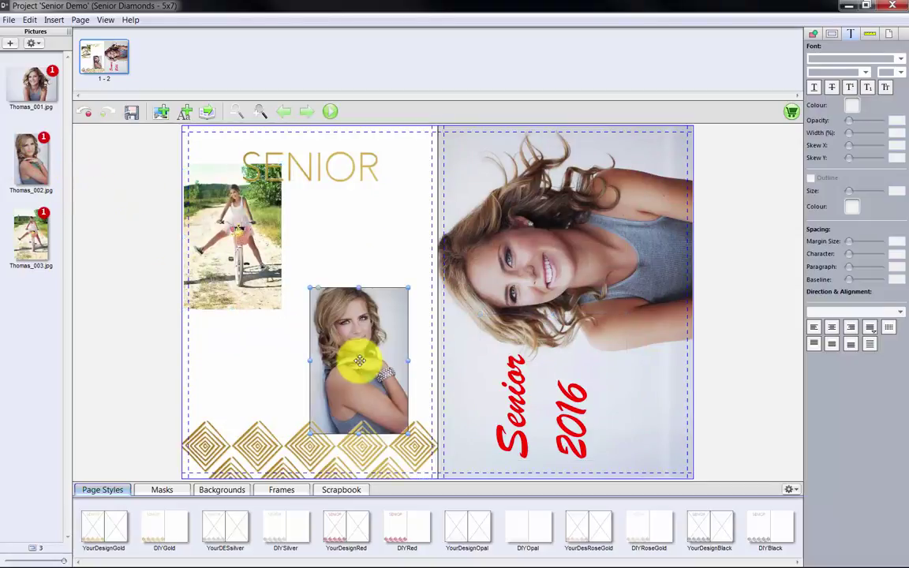
pyautogui.moveTo(410, 440); pyautogui.dragTo(431, 468)
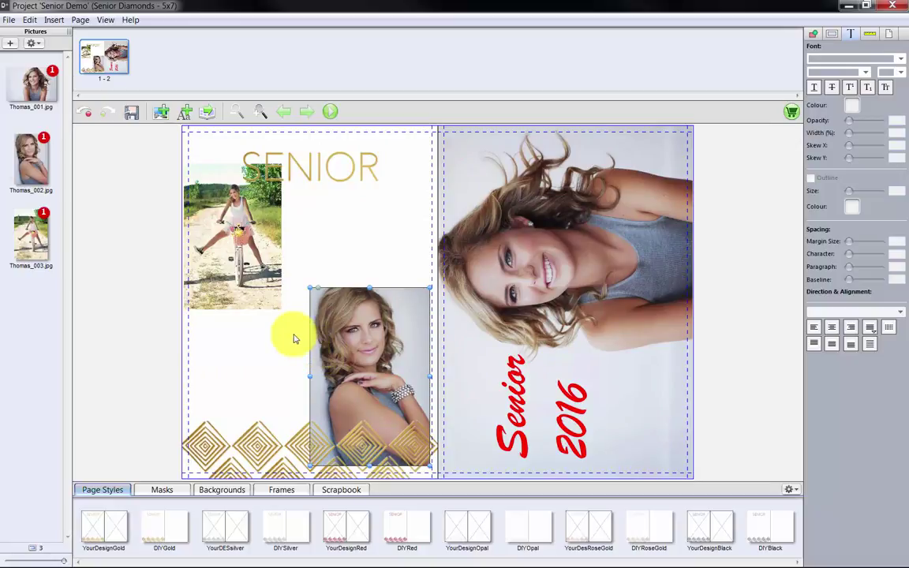
# Step: Enlarge the bicycle photo and nudge it slightly right and down
pyautogui.click(265, 292)
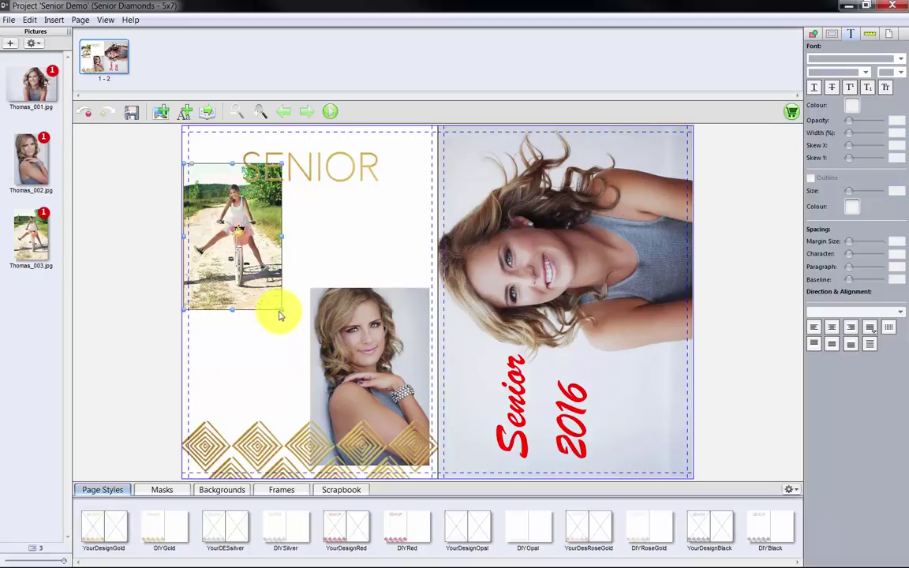
pyautogui.moveTo(282, 315); pyautogui.dragTo(309, 352)
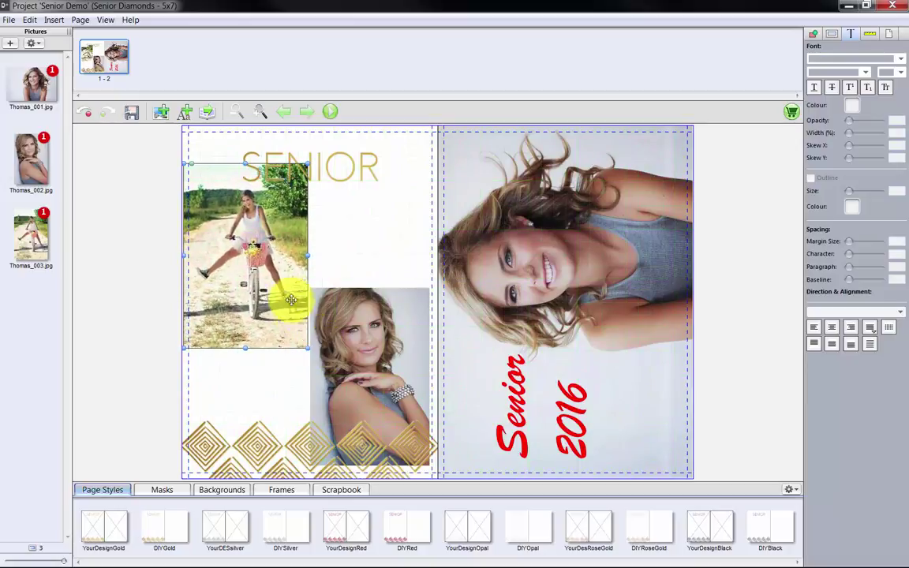
pyautogui.moveTo(268, 269); pyautogui.dragTo(294, 278)
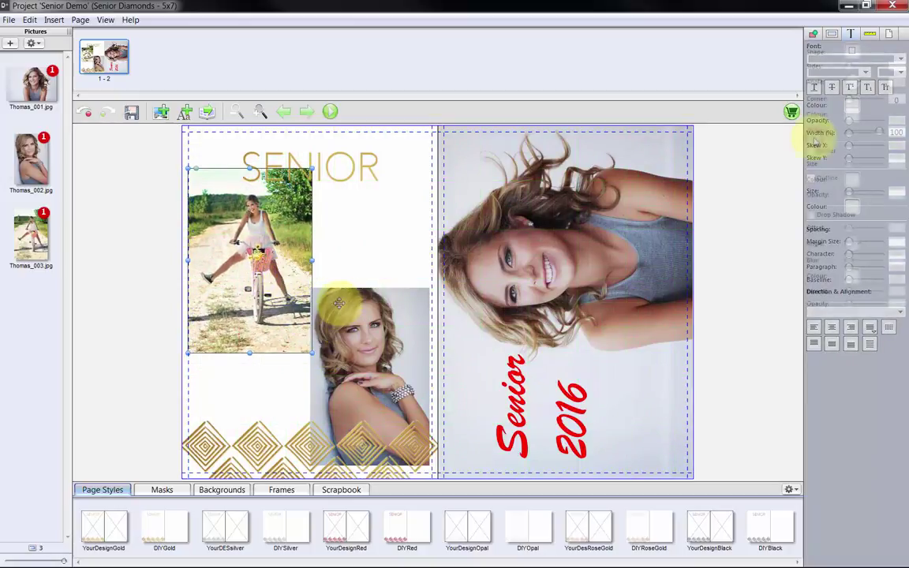
# Step: Give the bicycle photo a cyan border, drop shadow offset 9 and corner rounding 40
pyautogui.click(810, 150)
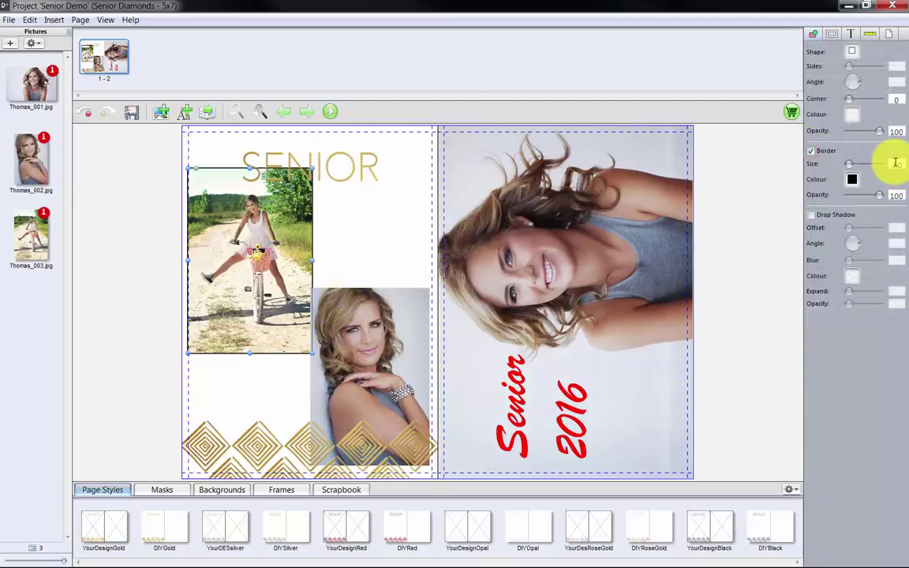
pyautogui.click(810, 215)
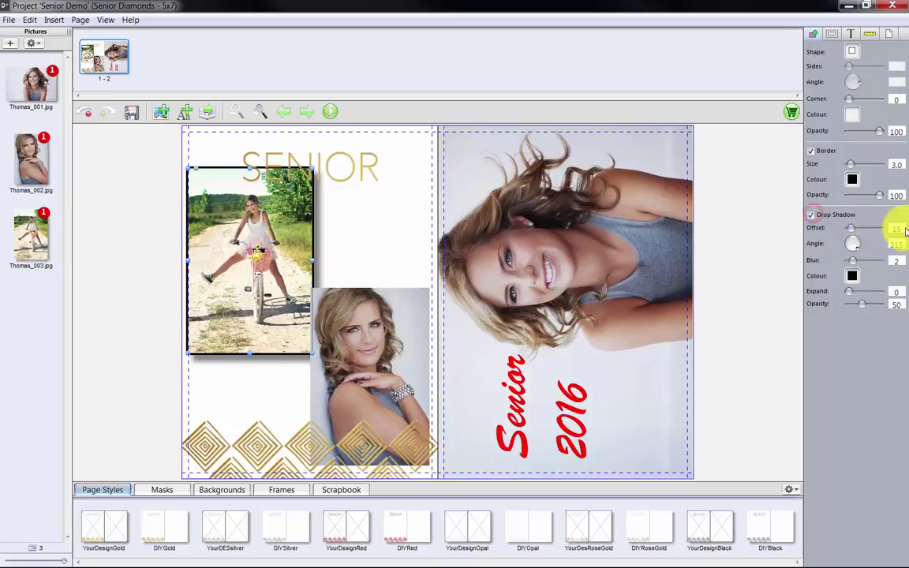
pyautogui.doubleClick(891, 228)
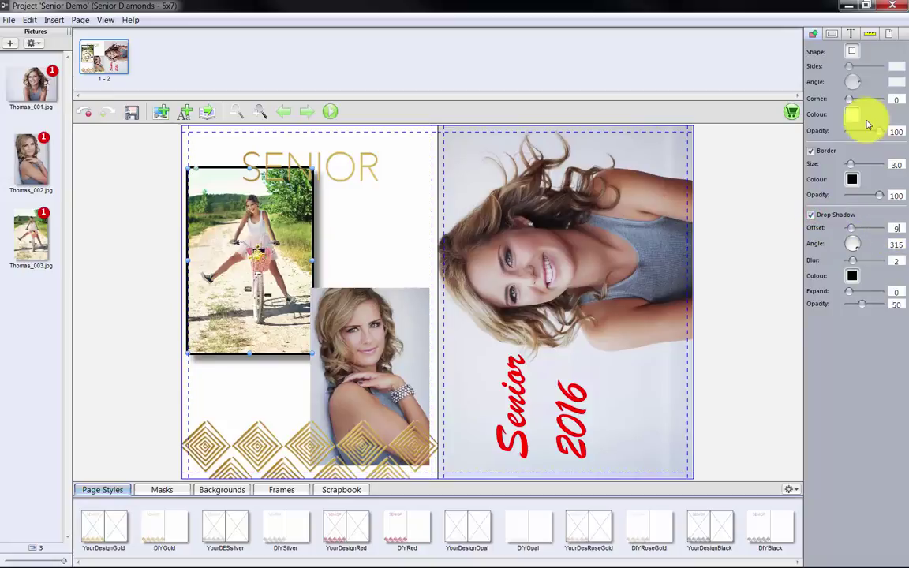
pyautogui.click(899, 100)
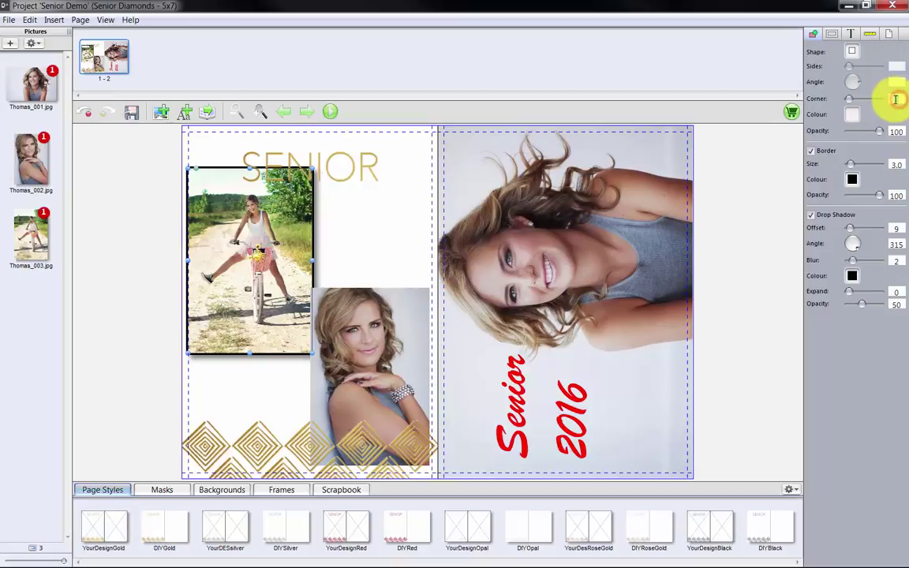
pyautogui.press('Tab')
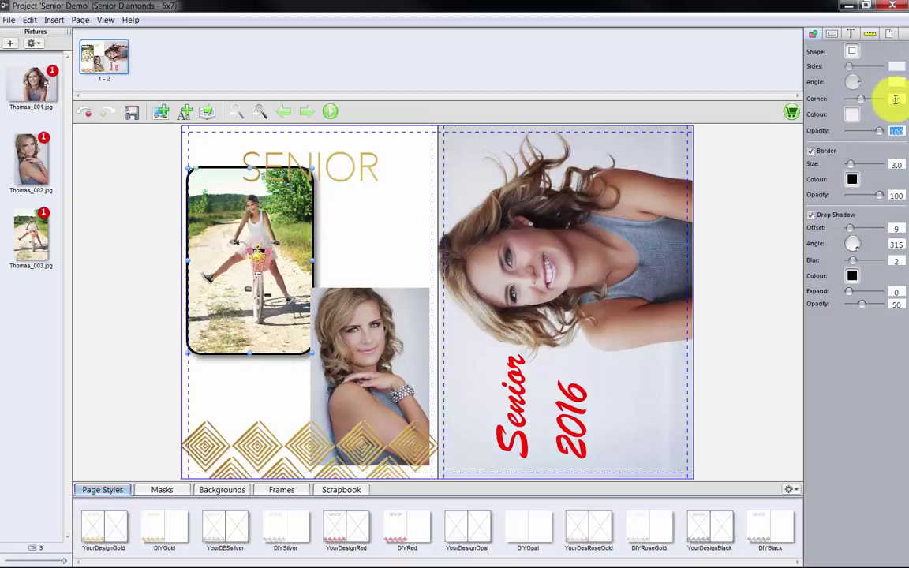
pyautogui.click(852, 179)
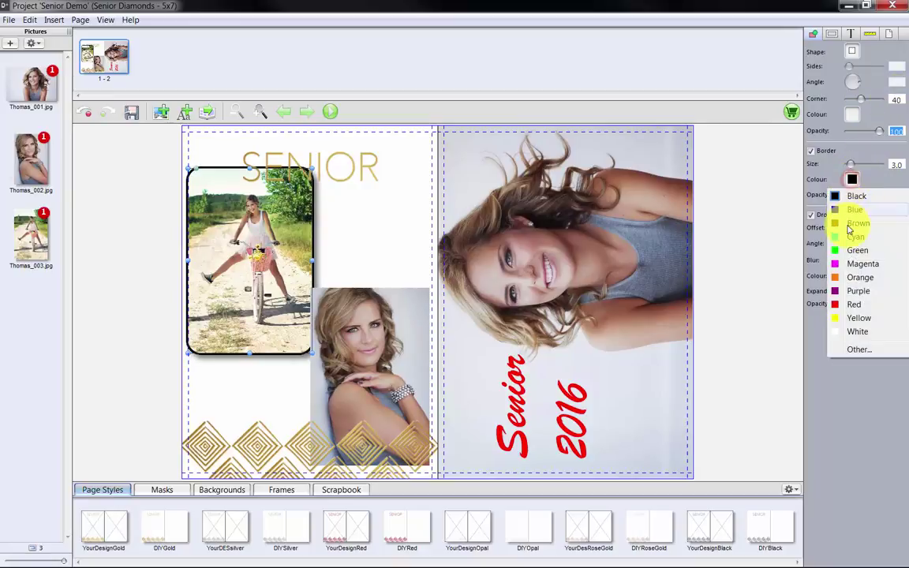
pyautogui.click(856, 238)
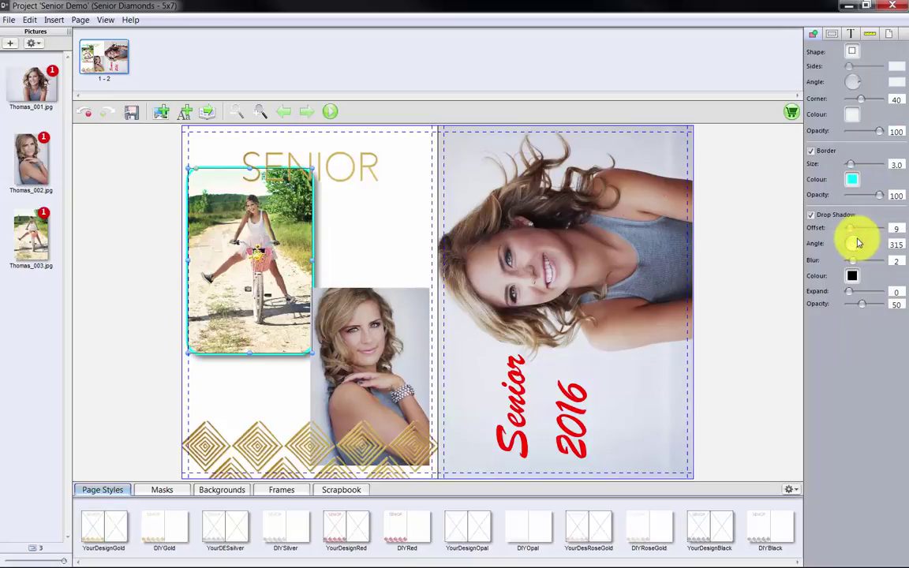
pyautogui.click(343, 300)
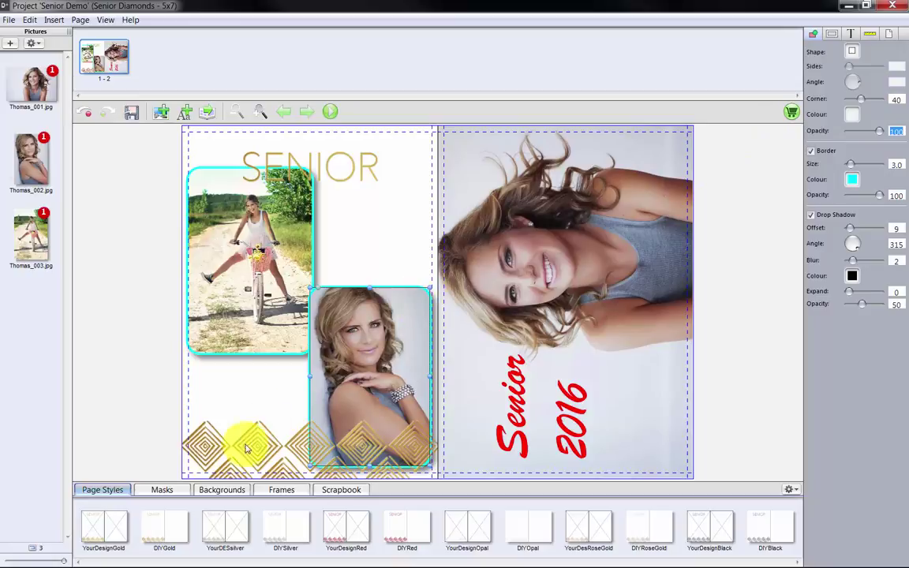
# Step: Apply the DiamondWhite pattern from the Backgrounds list to the left page
pyautogui.click(209, 491)
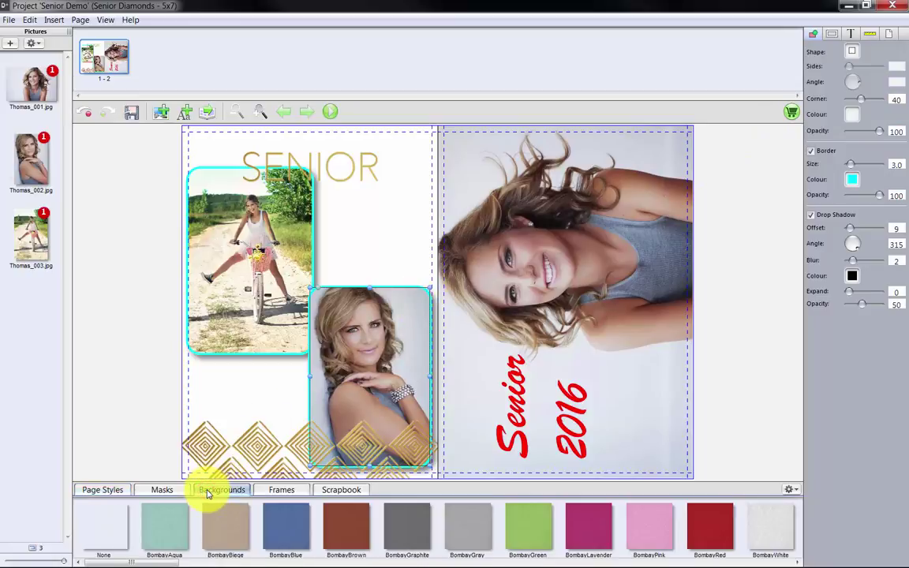
pyautogui.moveTo(138, 562); pyautogui.dragTo(422, 562)
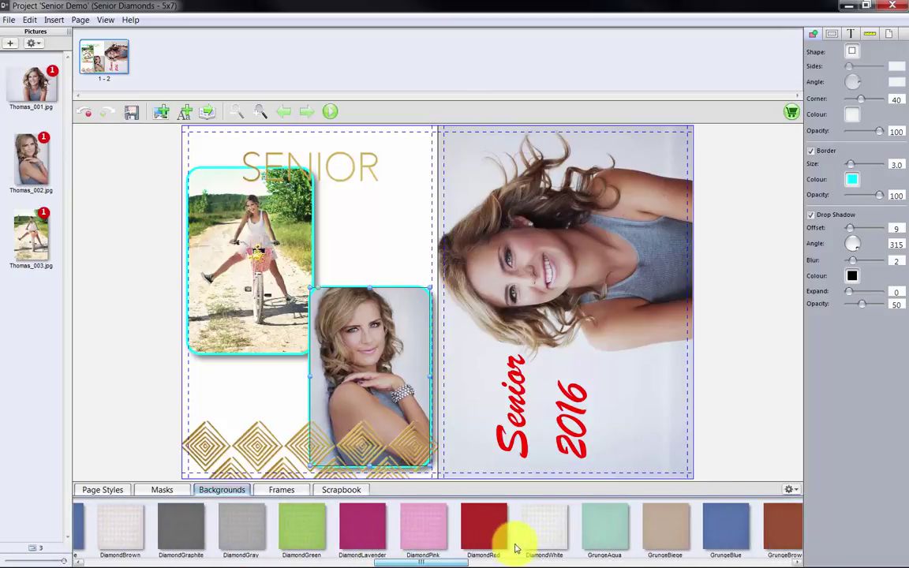
pyautogui.moveTo(544, 523); pyautogui.dragTo(263, 389)
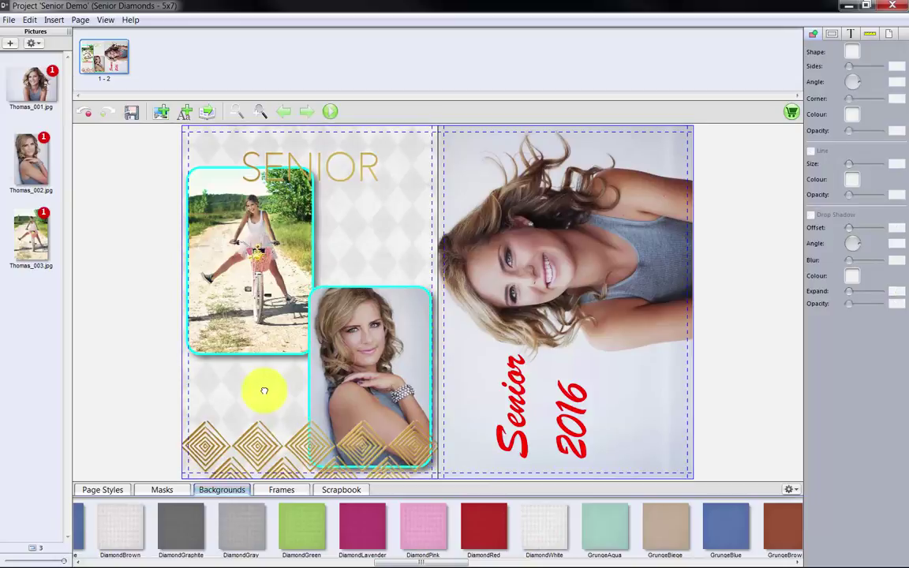